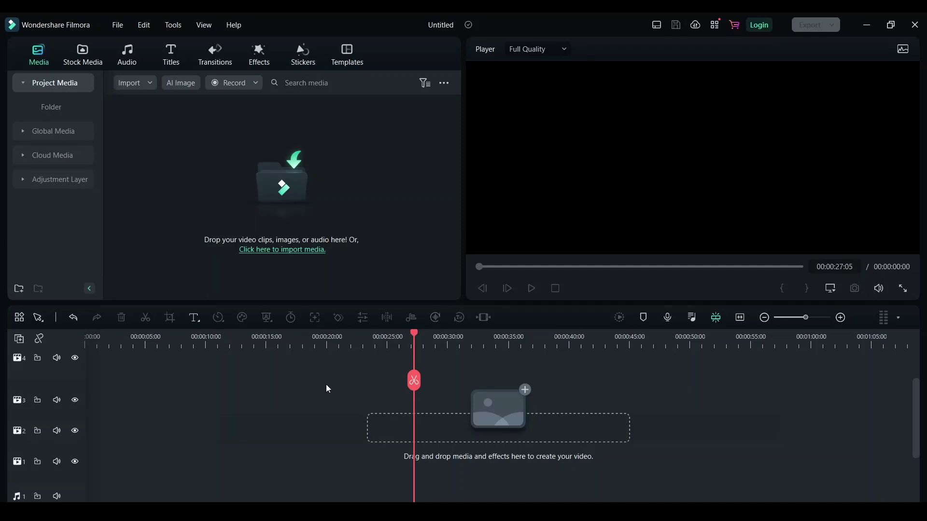
# Drag the dark blue Sample Color Solid 14 from Filmstock Solid Color onto the timeline at 0:00.
pyautogui.click(83, 63)
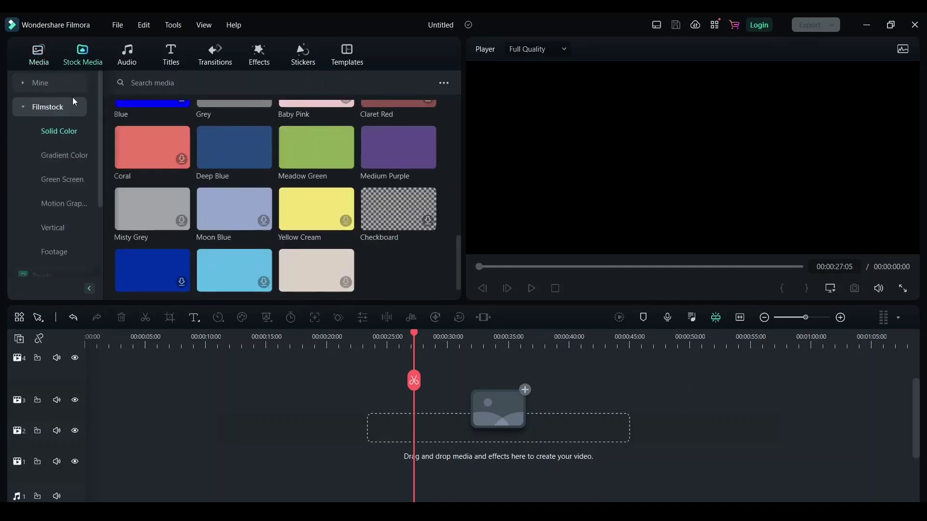
pyautogui.click(52, 111)
pyautogui.click(52, 111)
pyautogui.scroll(3, 186, 152)
pyautogui.scroll(5, 186, 152)
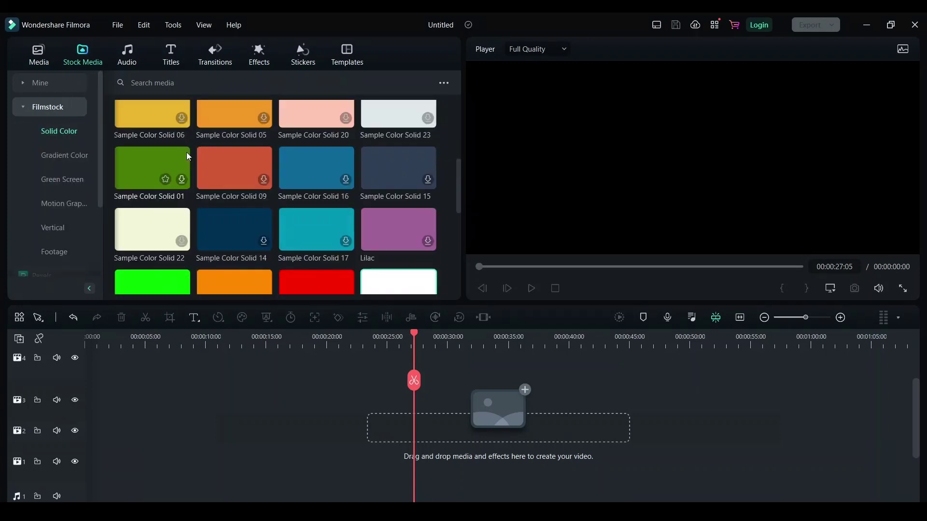
pyautogui.scroll(-5, 186, 153)
pyautogui.click(240, 184)
pyautogui.moveTo(240, 185); pyautogui.dragTo(169, 397)
pyautogui.scroll(1, 149, 396)
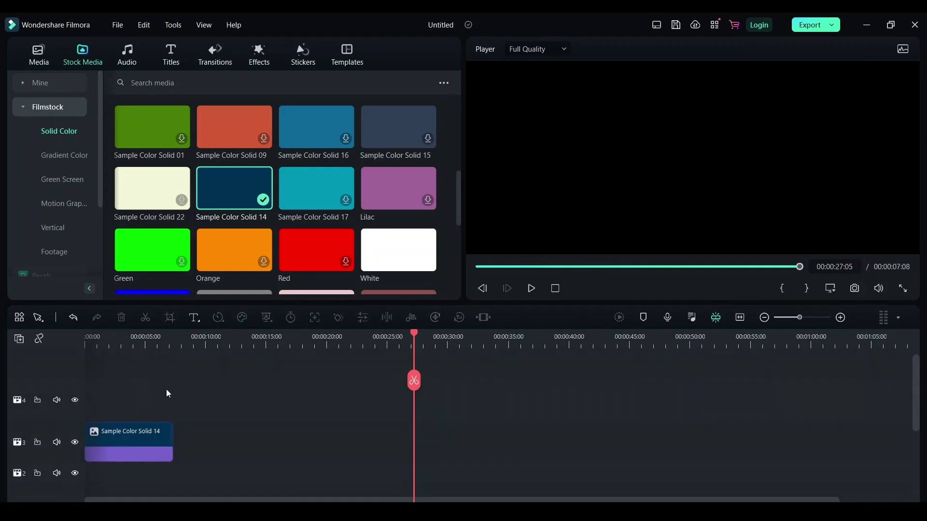
pyautogui.click(150, 446)
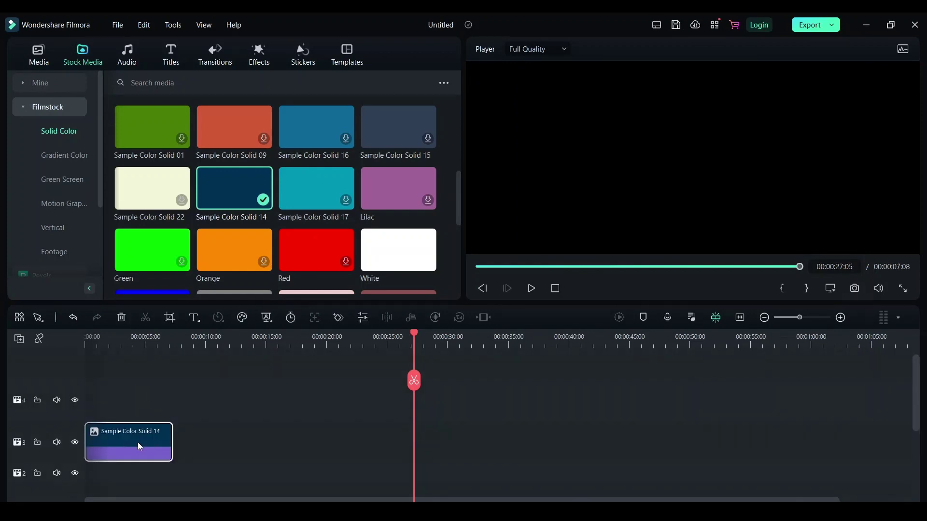
pyautogui.click(199, 323)
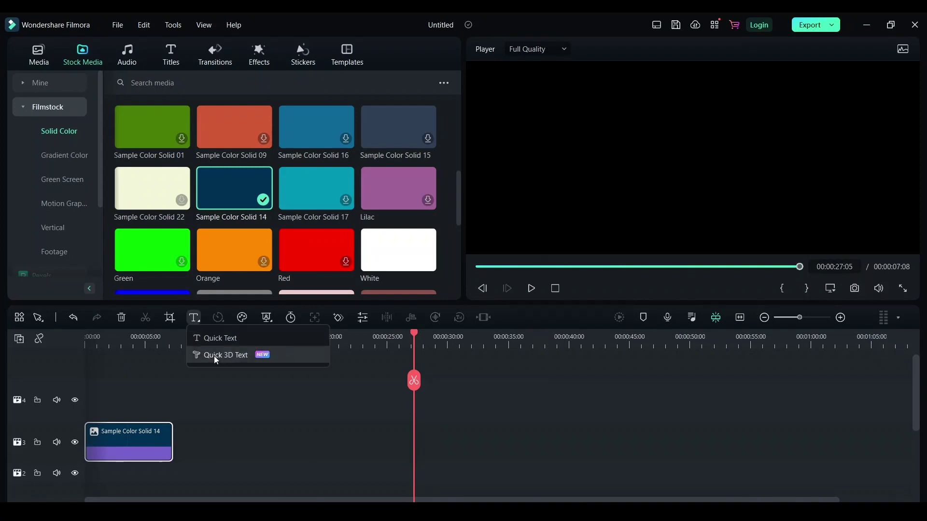
# Place a Quick 3D Text 'Text Here' title at the start of track 4 and scrub to preview it.
pyautogui.click(255, 354)
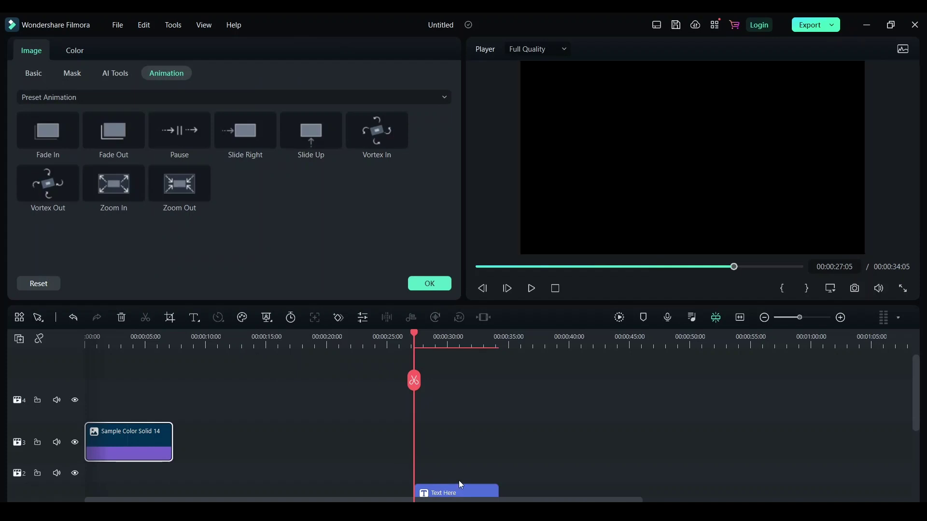
pyautogui.moveTo(458, 489); pyautogui.dragTo(78, 365)
pyautogui.scroll(3, 236, 427)
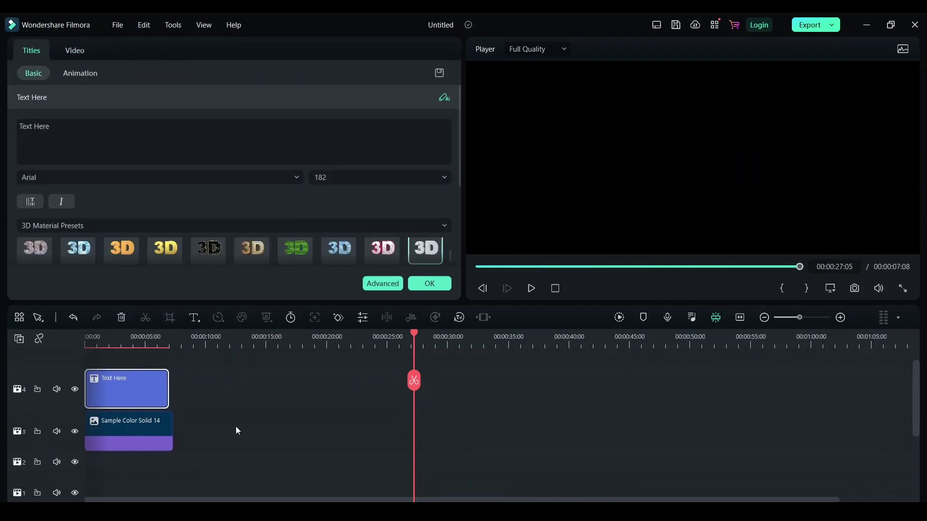
pyautogui.click(91, 337)
pyautogui.moveTo(84, 330); pyautogui.dragTo(126, 357)
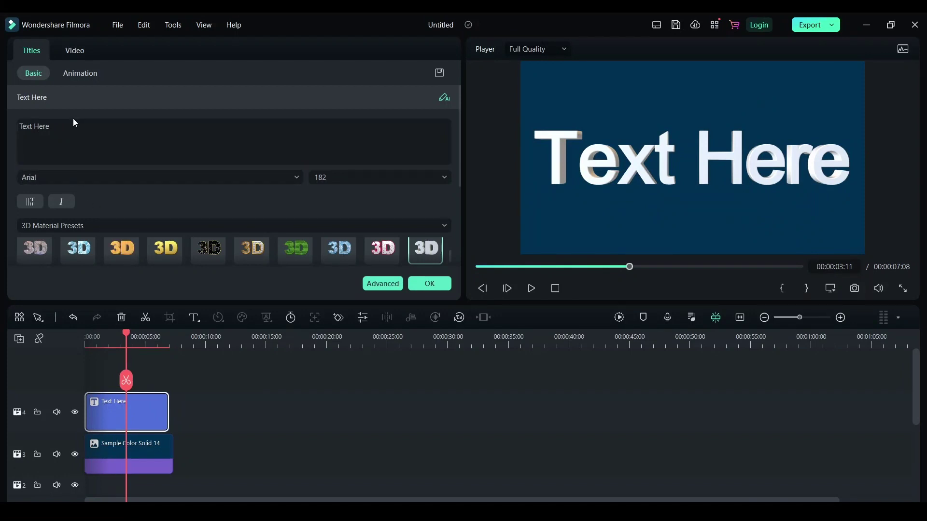
# Replace the 'Text Here' wording with 'Play4Tech' and play from 0:00 to preview it.
pyautogui.tripleClick(55, 126)
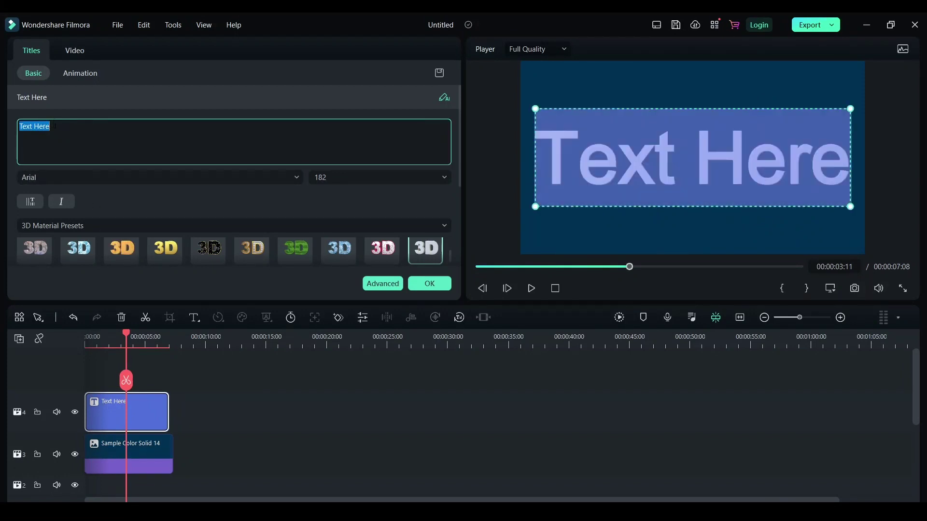
pyautogui.write('Play4Tech')
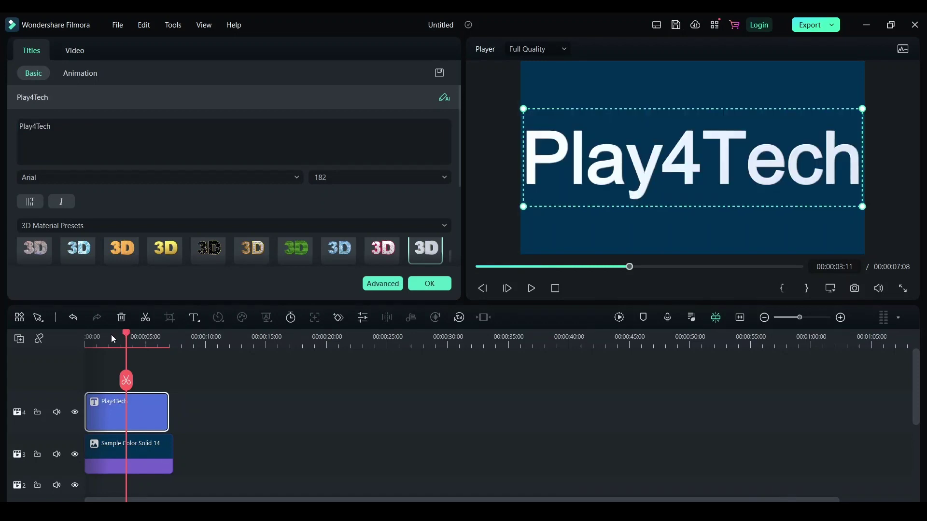
pyautogui.moveTo(111, 335); pyautogui.dragTo(80, 339)
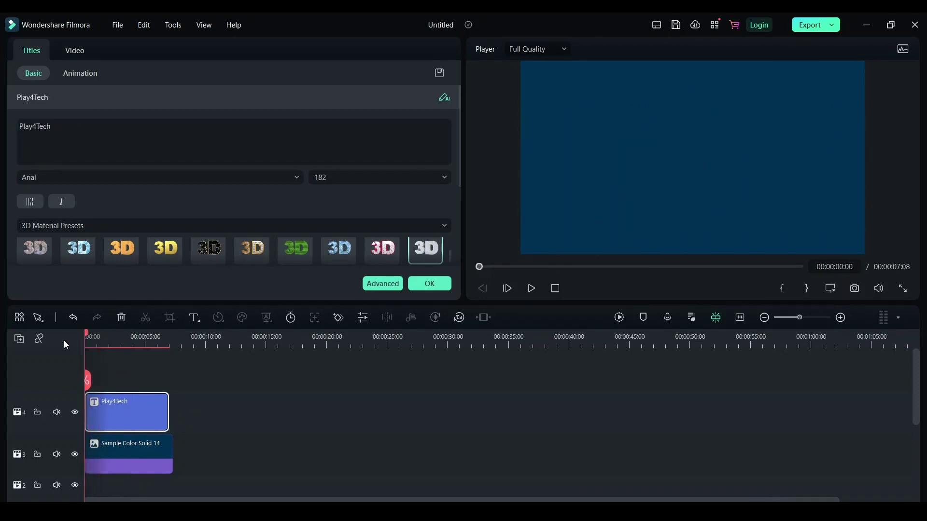
pyautogui.press('space')
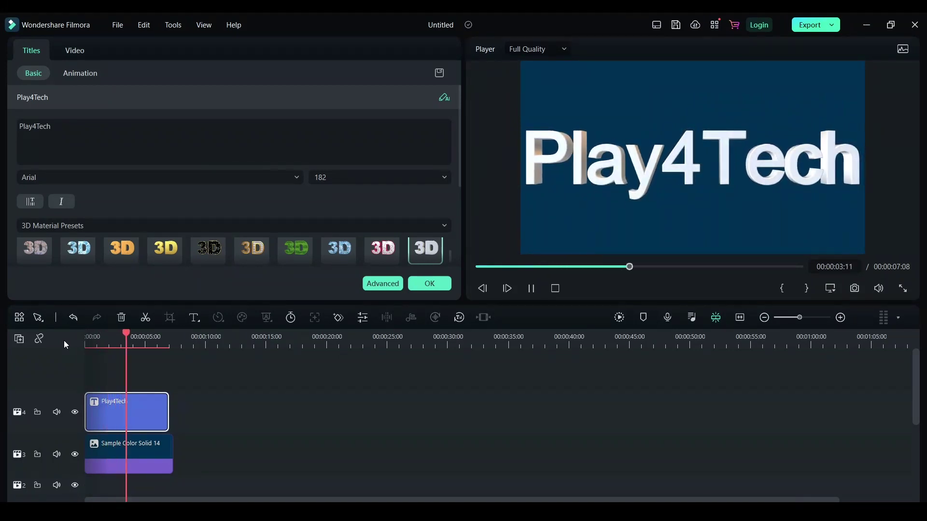
pyautogui.press('space')
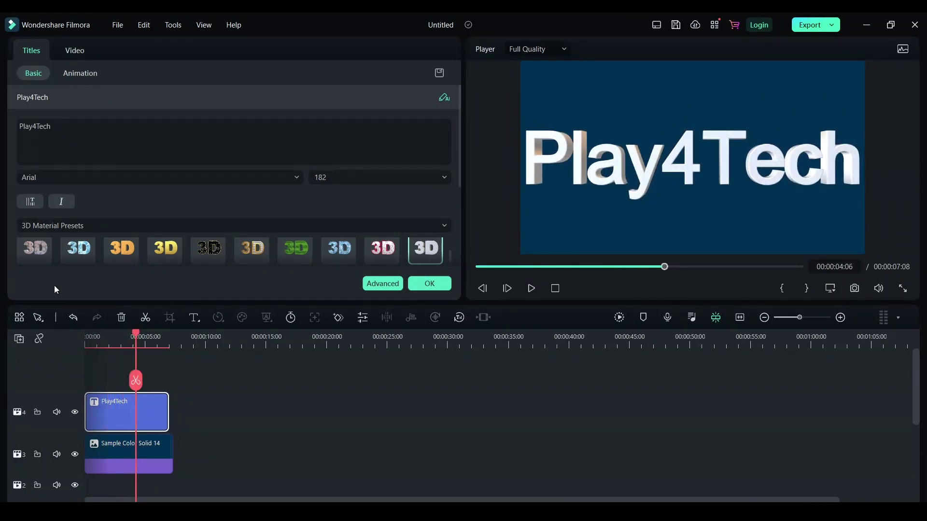
# Set the title font to Quicksand Regular at size 170.
pyautogui.click(274, 179)
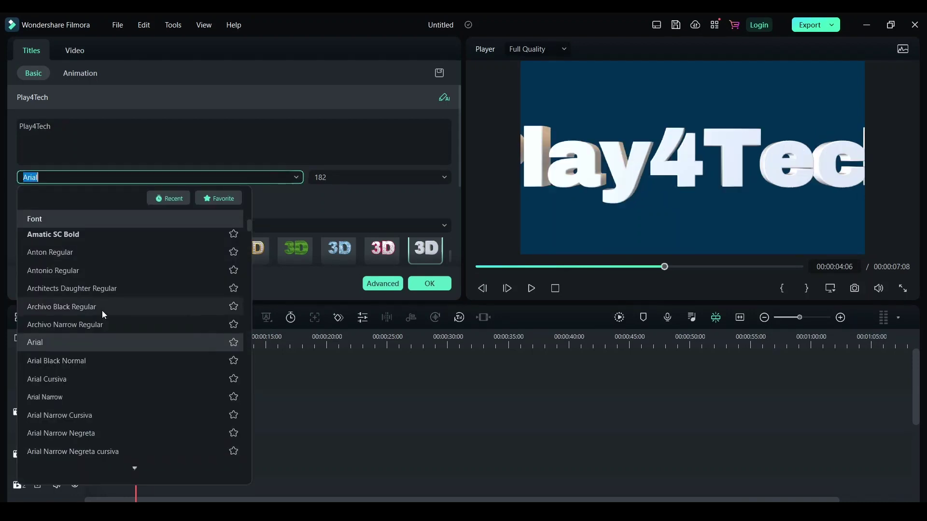
pyautogui.scroll(-3, 102, 311)
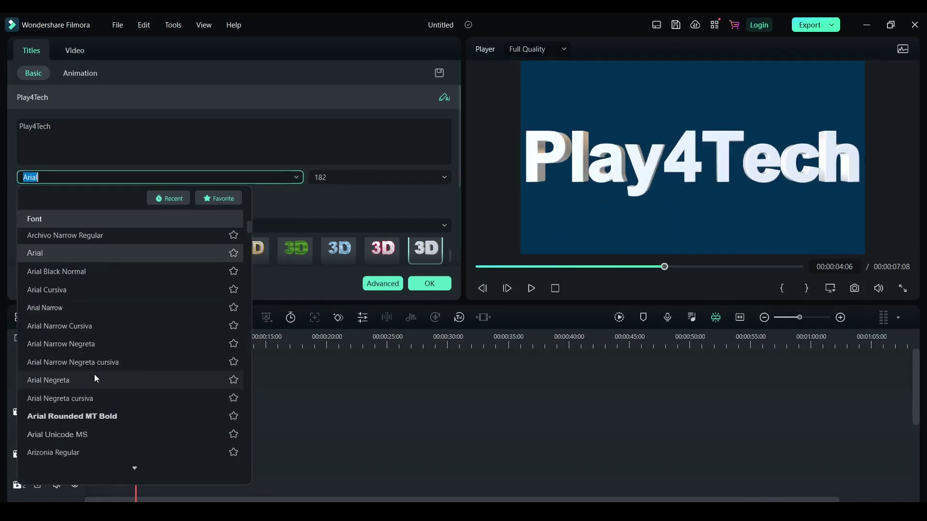
pyautogui.scroll(-5, 96, 378)
pyautogui.write('q')
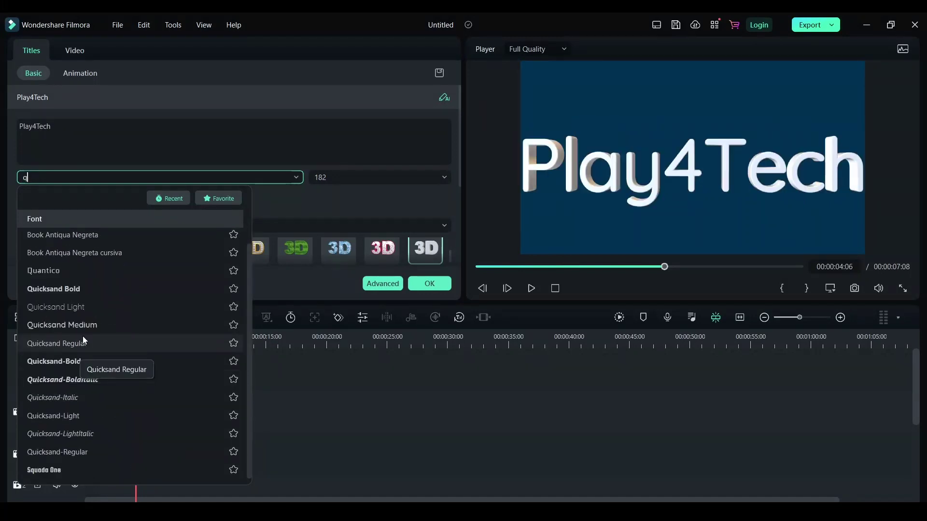
pyautogui.click(82, 337)
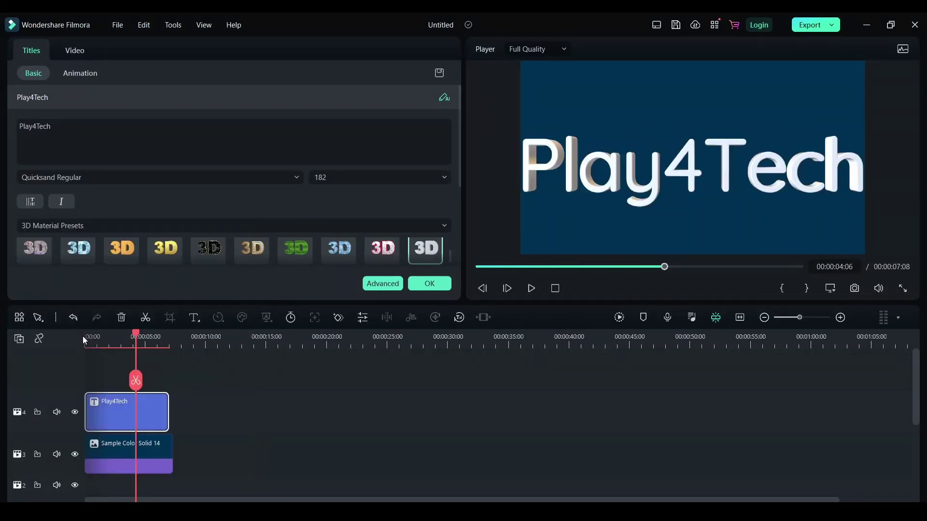
pyautogui.click(351, 182)
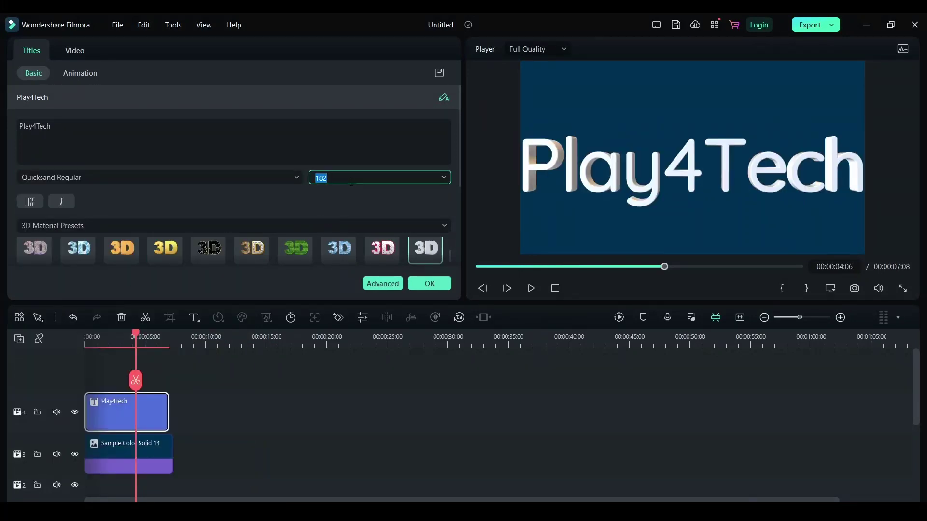
pyautogui.write('170')
pyautogui.press('Return')
pyautogui.scroll(-2, 179, 202)
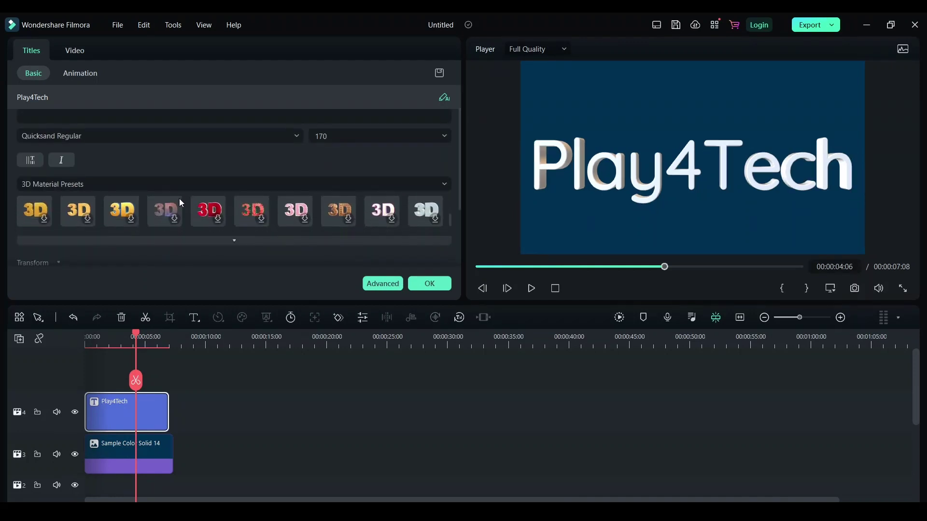
# Try a wooden 3D material preset on the title and preview it from the clip start.
pyautogui.scroll(-3, 140, 205)
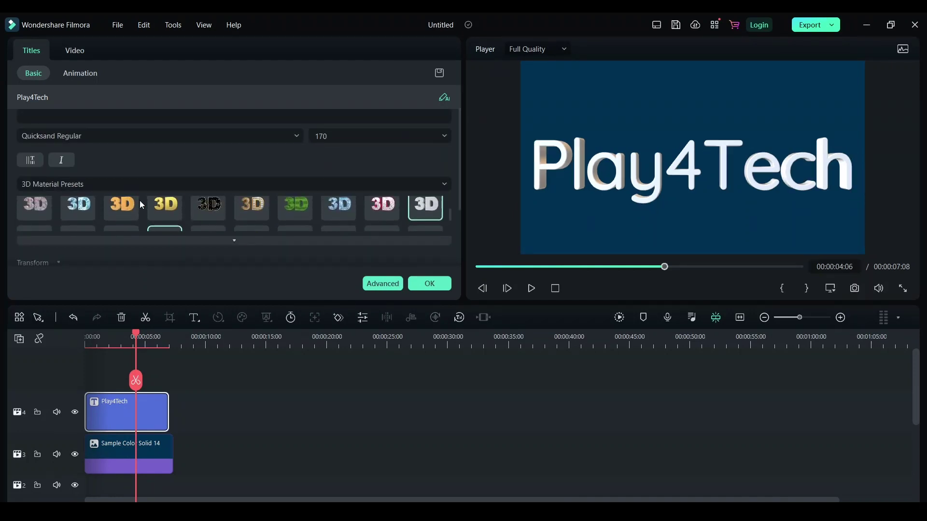
pyautogui.scroll(-4, 140, 202)
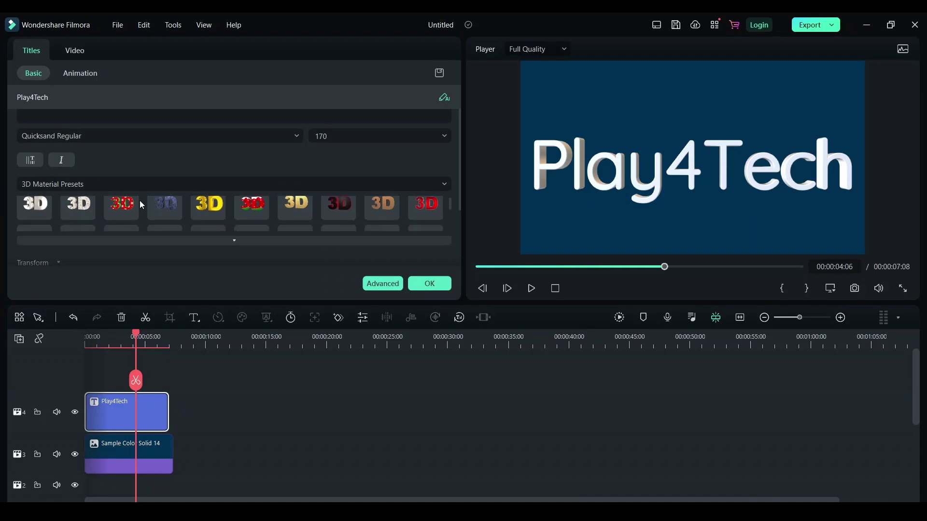
pyautogui.click(386, 216)
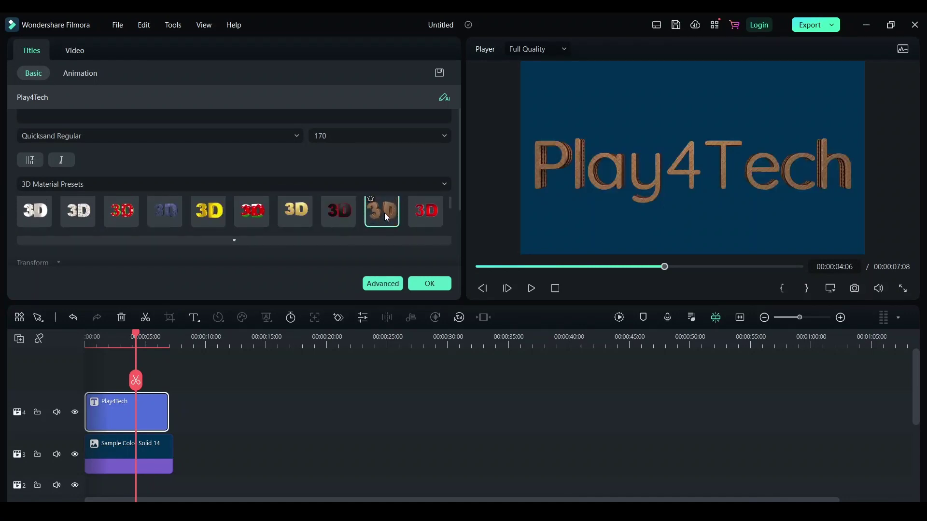
pyautogui.click(86, 345)
pyautogui.press('space')
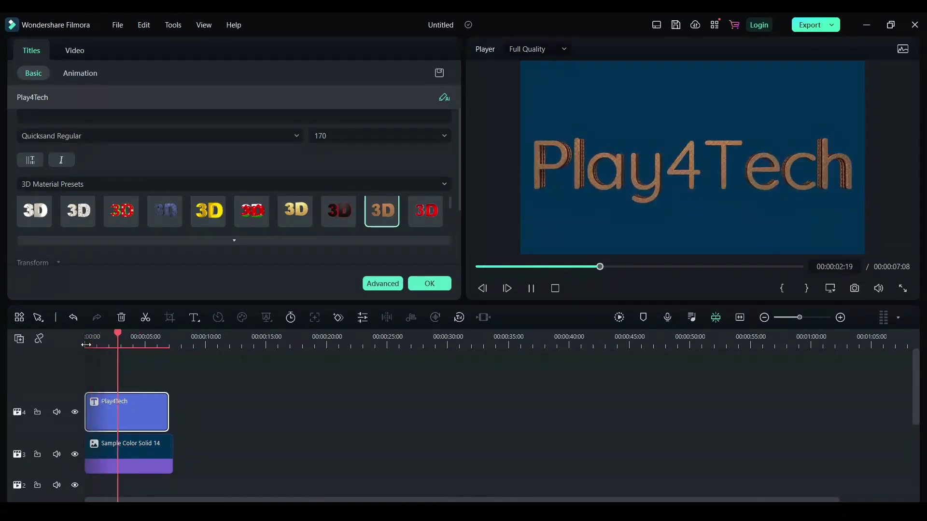
pyautogui.press('space')
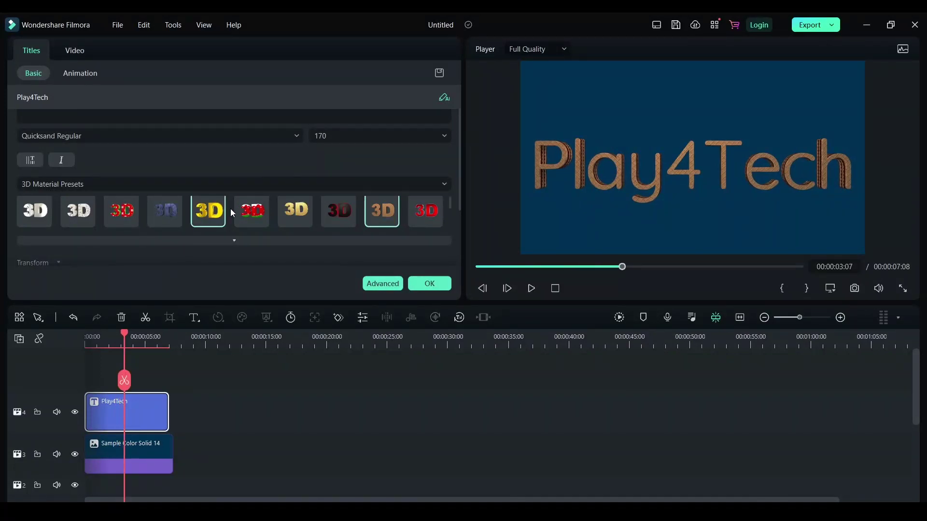
# Switch to the gold 3D material preset and play the title from the start to check it.
pyautogui.scroll(-3, 232, 213)
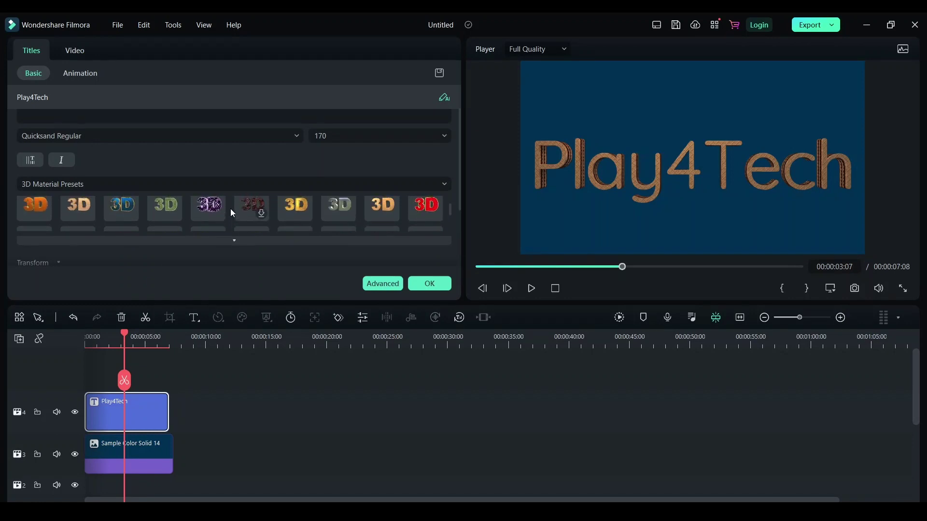
pyautogui.click(122, 209)
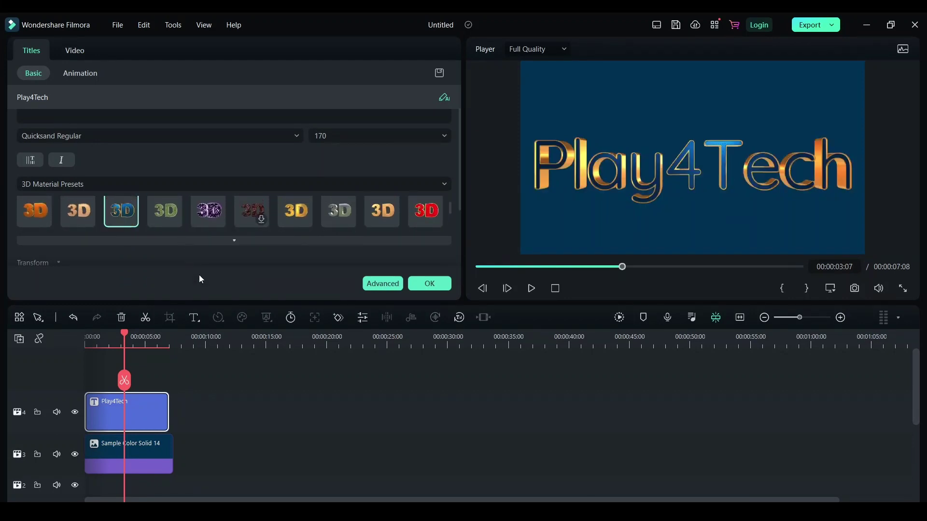
pyautogui.moveTo(126, 338); pyautogui.dragTo(51, 340)
pyautogui.press('space')
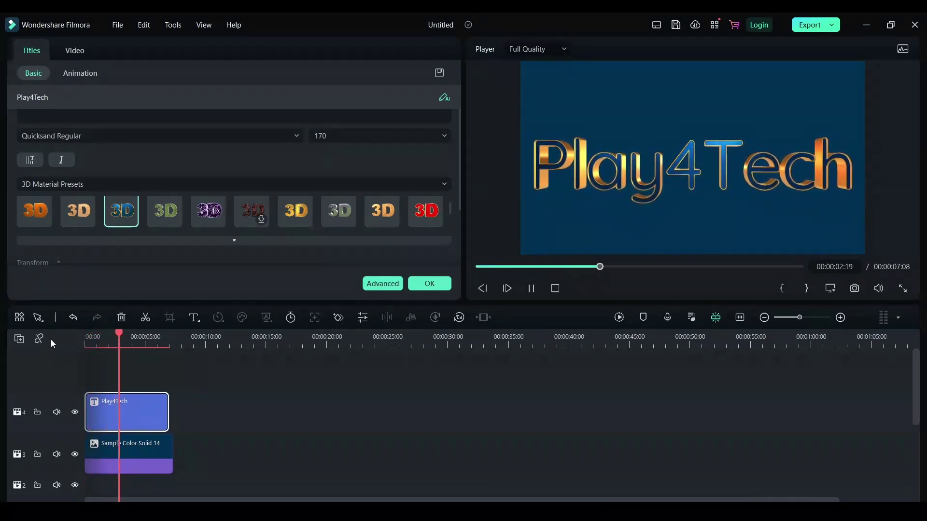
pyautogui.press('space')
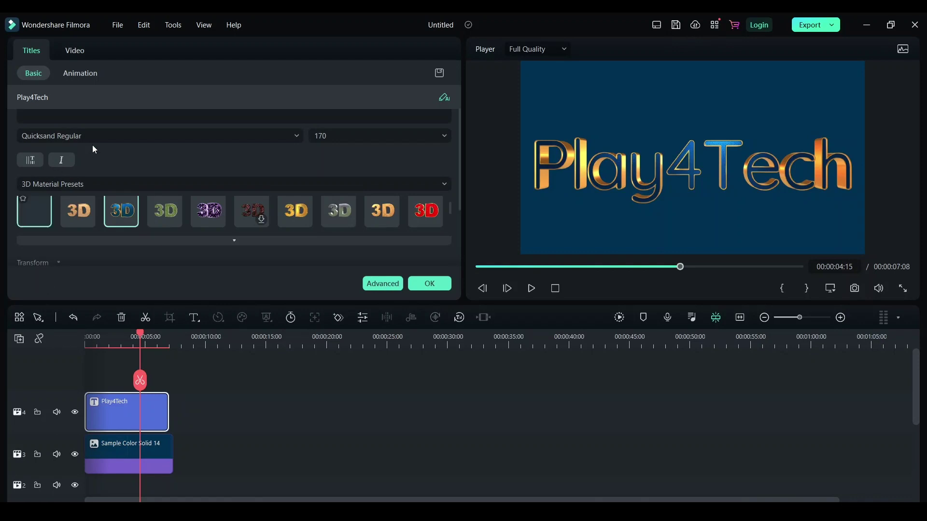
# Preview Animation In presets: a 3D fly-in, Sequential Jump, Back Flip and Twisty Ribbons.
pyautogui.click(87, 73)
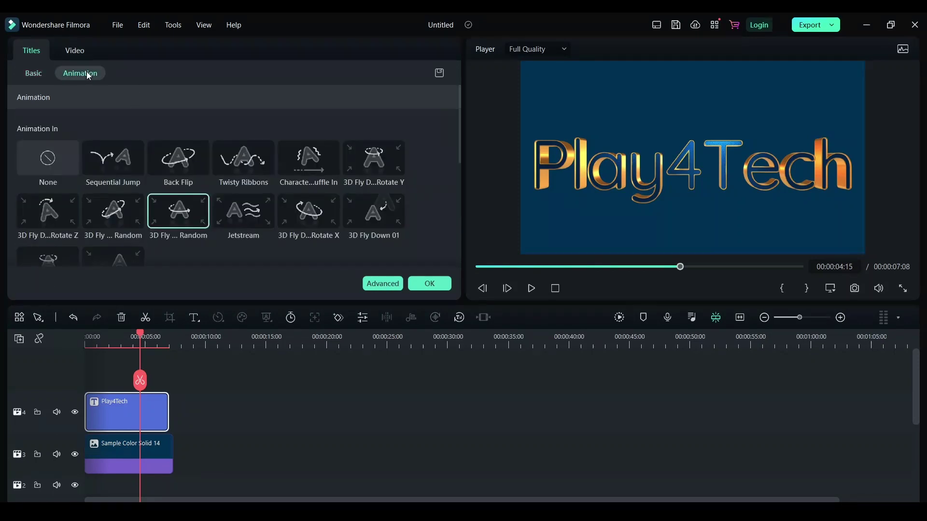
pyautogui.click(187, 216)
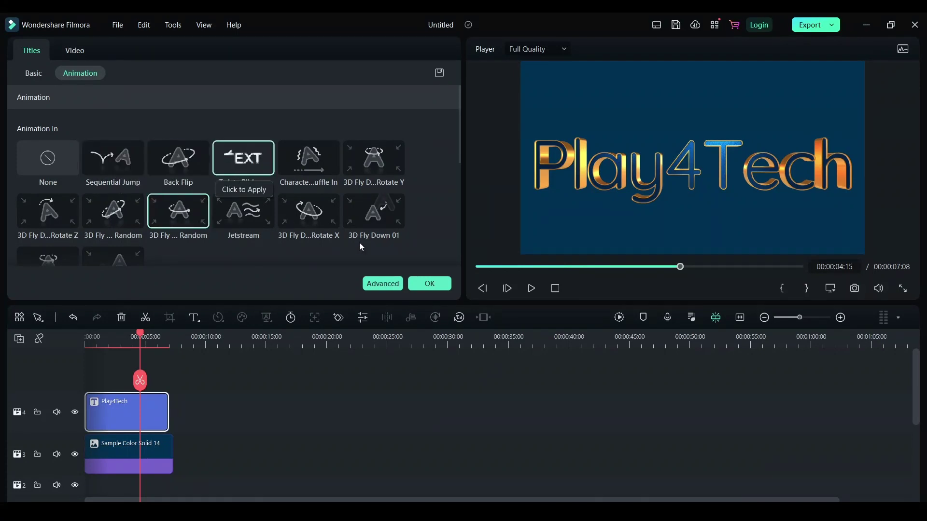
pyautogui.click(116, 161)
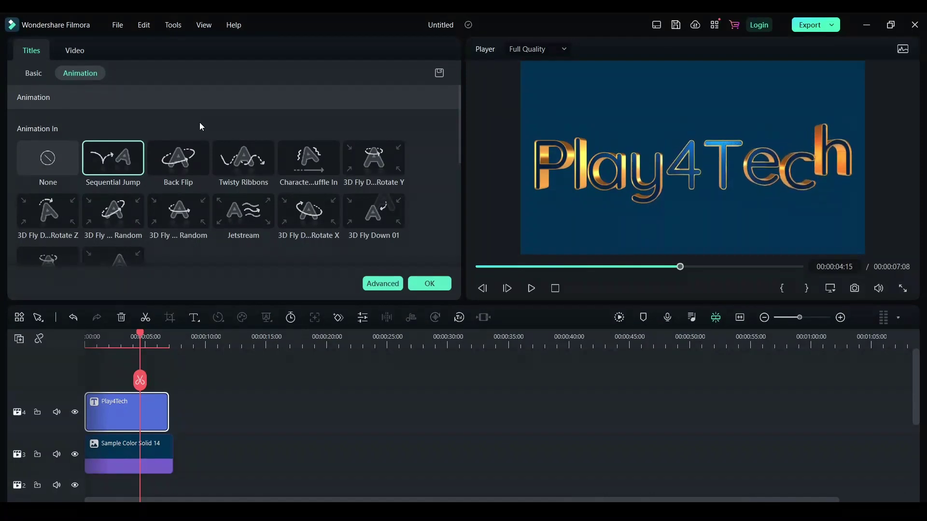
pyautogui.click(178, 158)
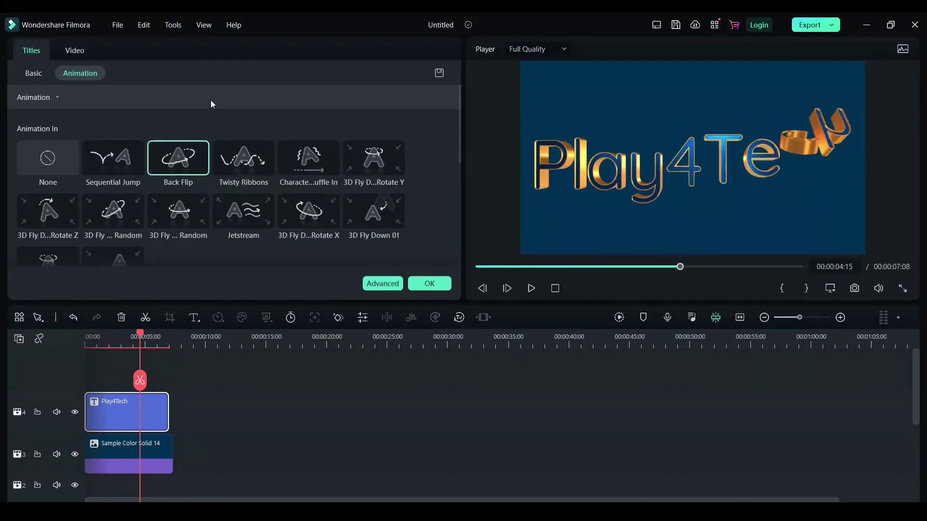
pyautogui.click(244, 163)
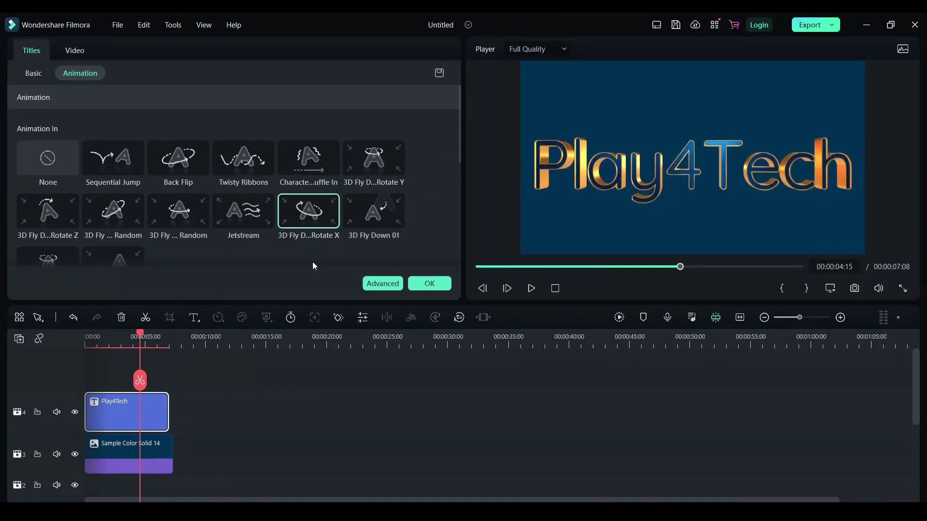
# After trying 3D Fly Down 02, apply 3D Fly Down 01 and confirm with OK.
pyautogui.scroll(-2, 314, 267)
pyautogui.click(113, 213)
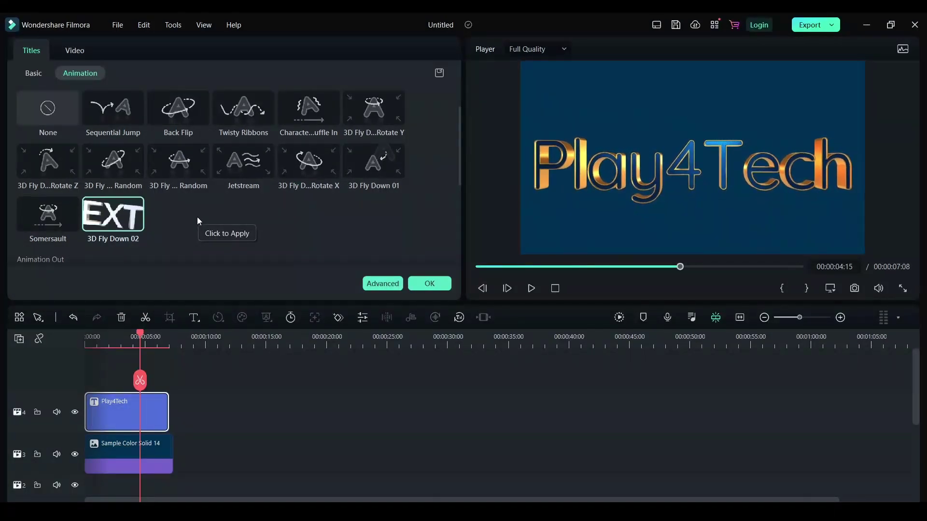
pyautogui.click(365, 163)
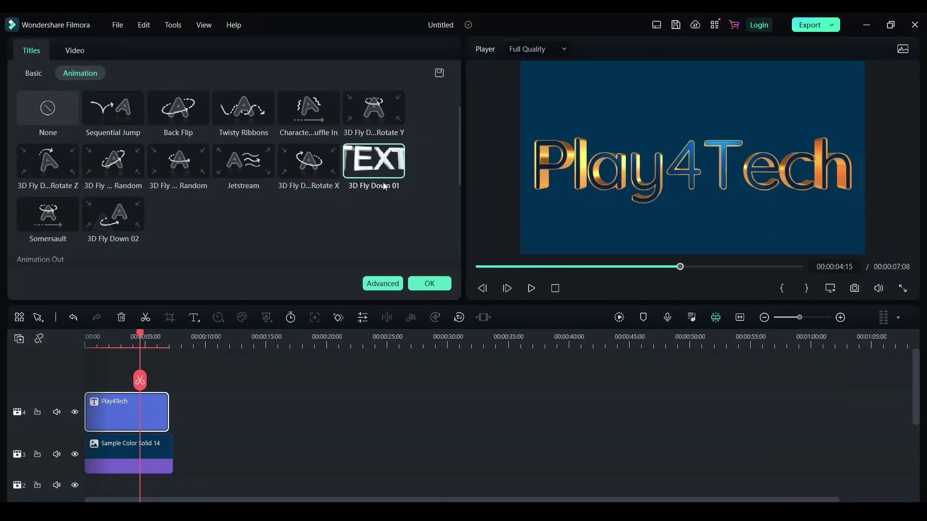
pyautogui.click(431, 281)
pyautogui.moveTo(140, 333); pyautogui.dragTo(55, 334)
pyautogui.press('space')
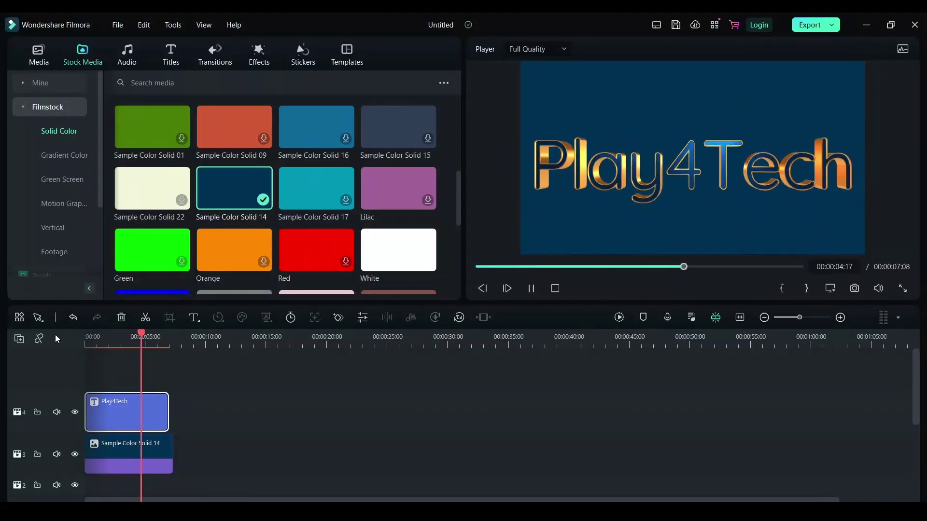
pyautogui.press('space')
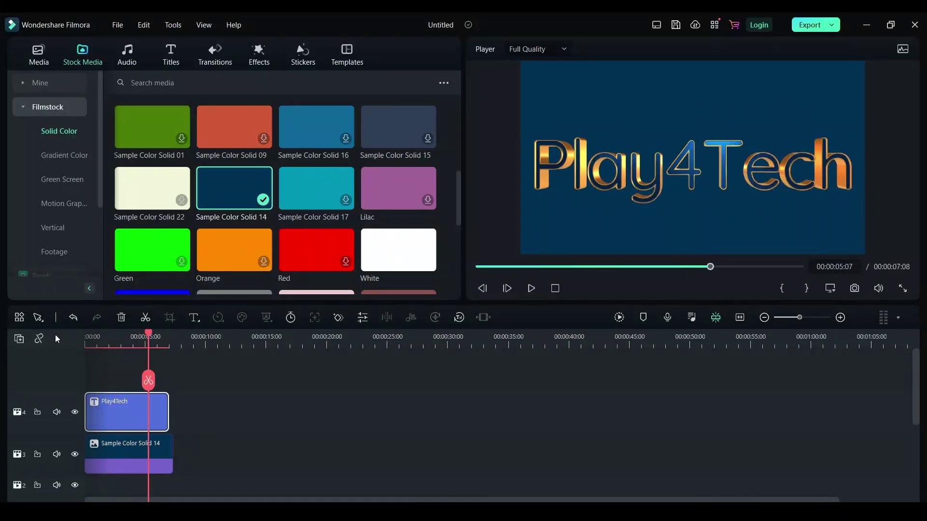